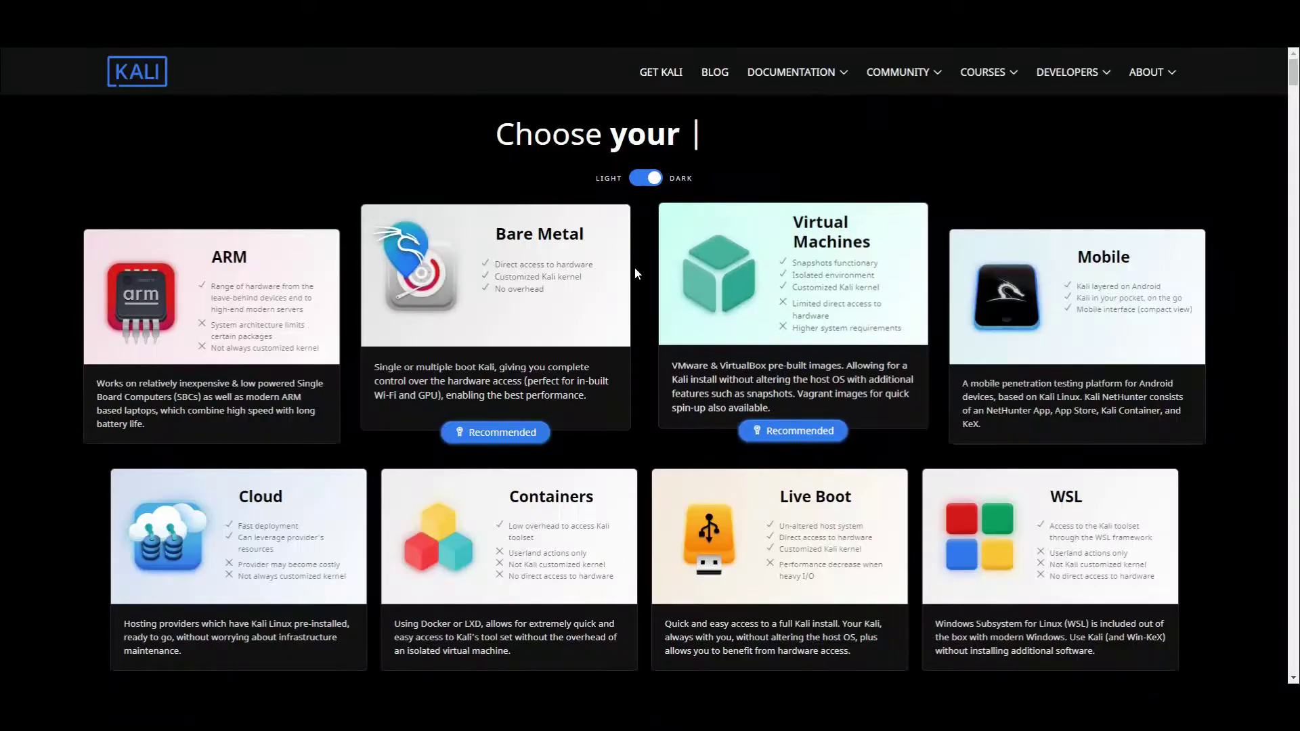
Open the ARM images section of Get Kali to reach the Raspberry Pi 64-bit build
scroll(497, 277, "down", 5)
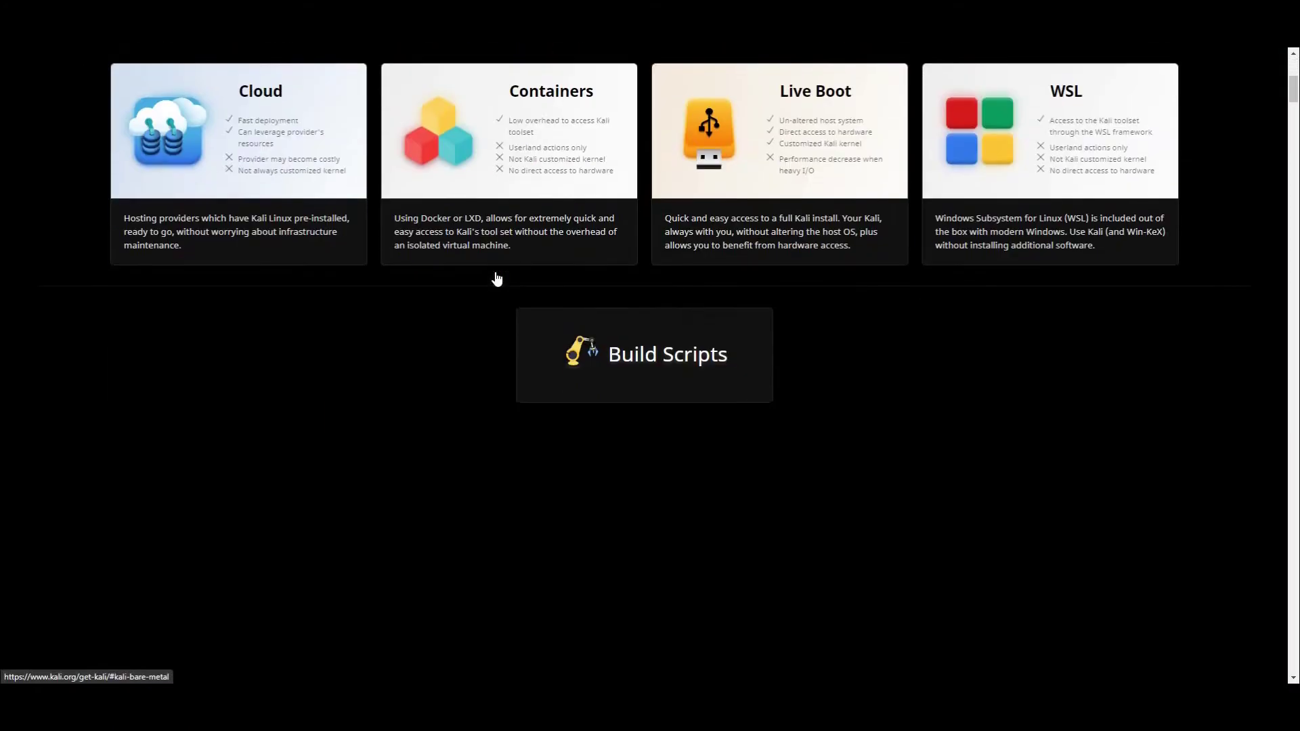
scroll(495, 281, "up", 5)
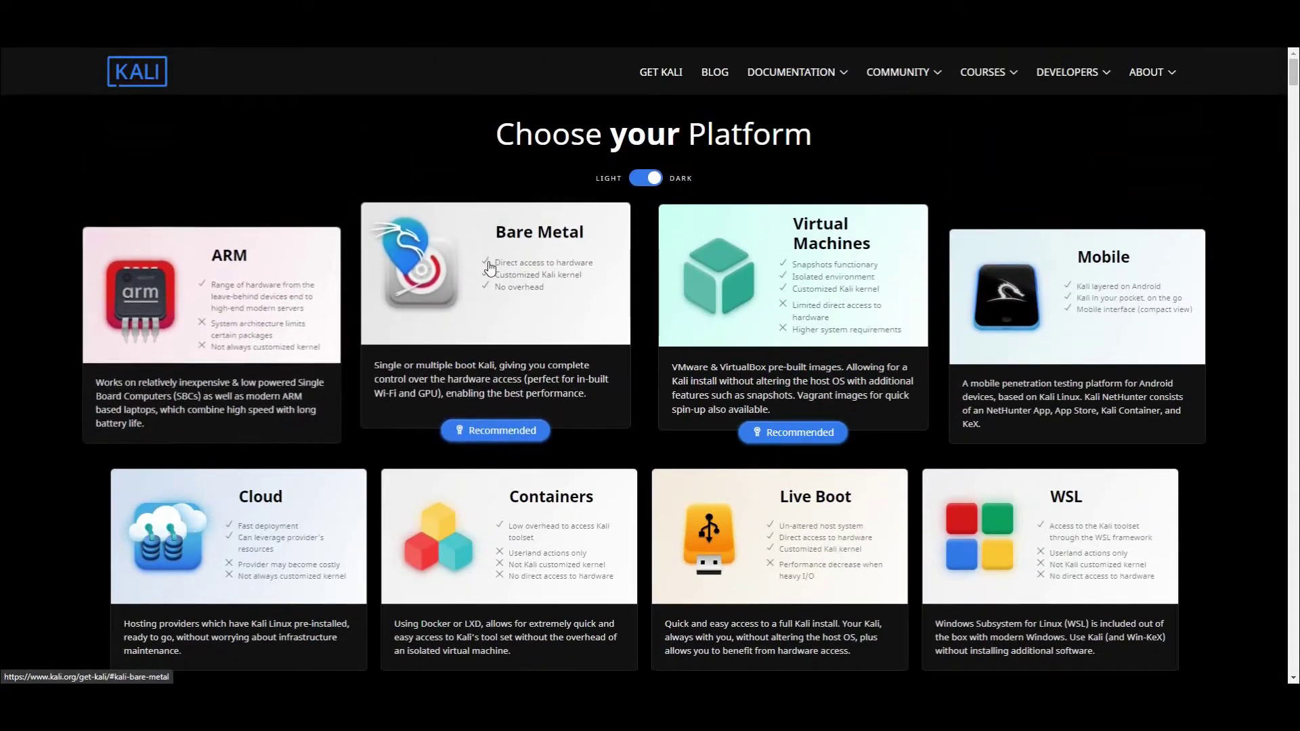
left_click(197, 283)
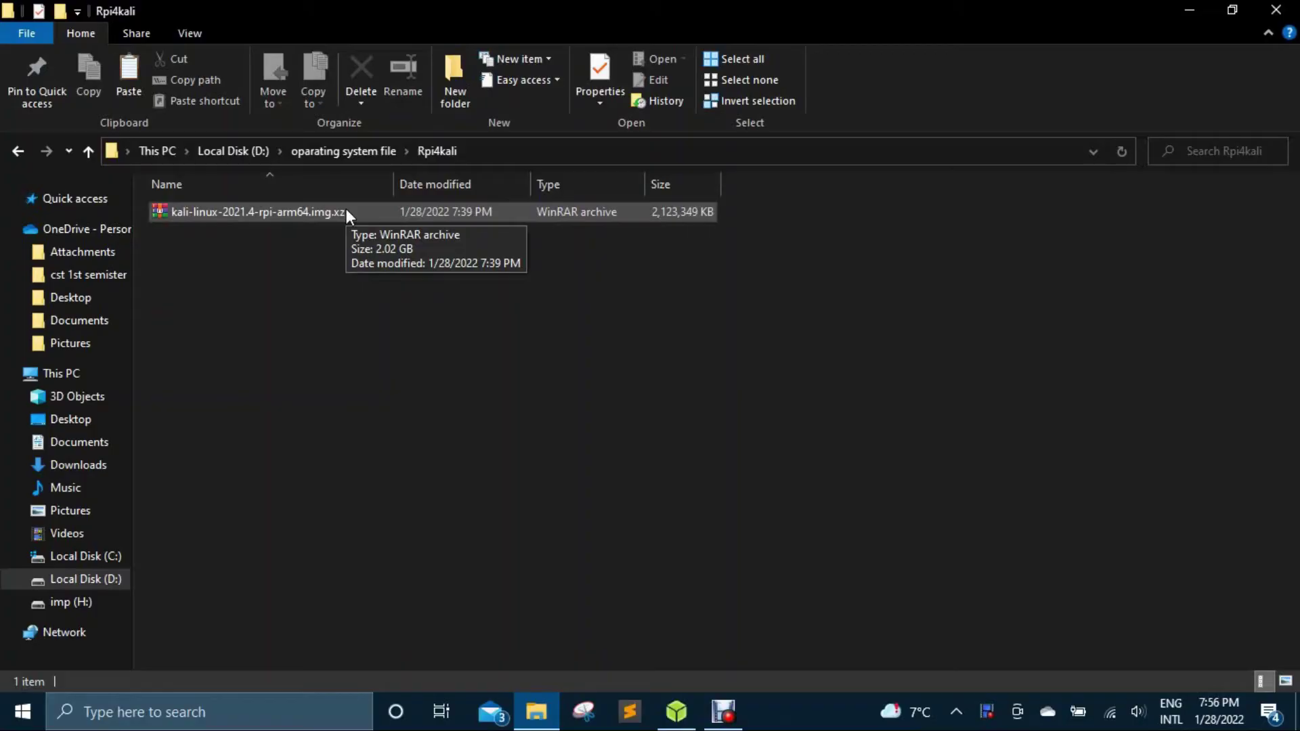
Extract kali-linux-2021.4-rpi-arm64.img from the archive with WinRAR and start balenaEtcher
left_click(347, 208)
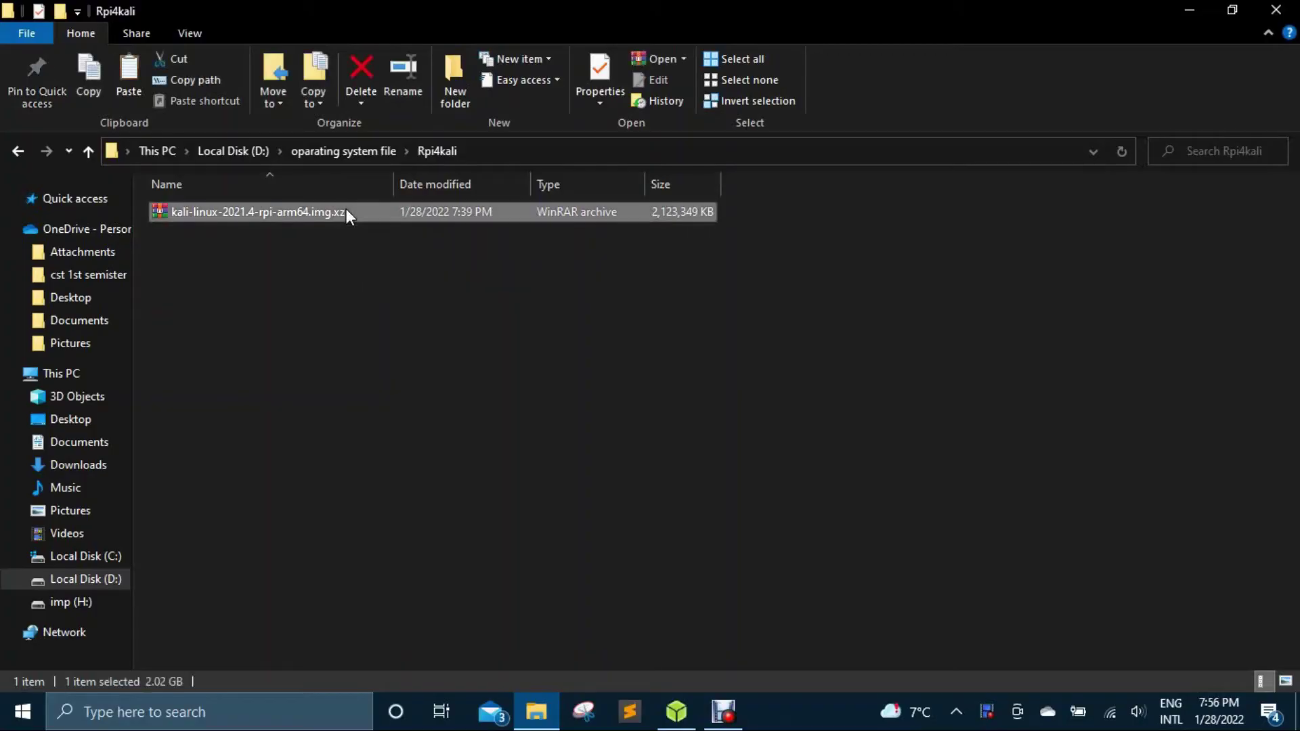
right_click(347, 209)
left_click(124, 336)
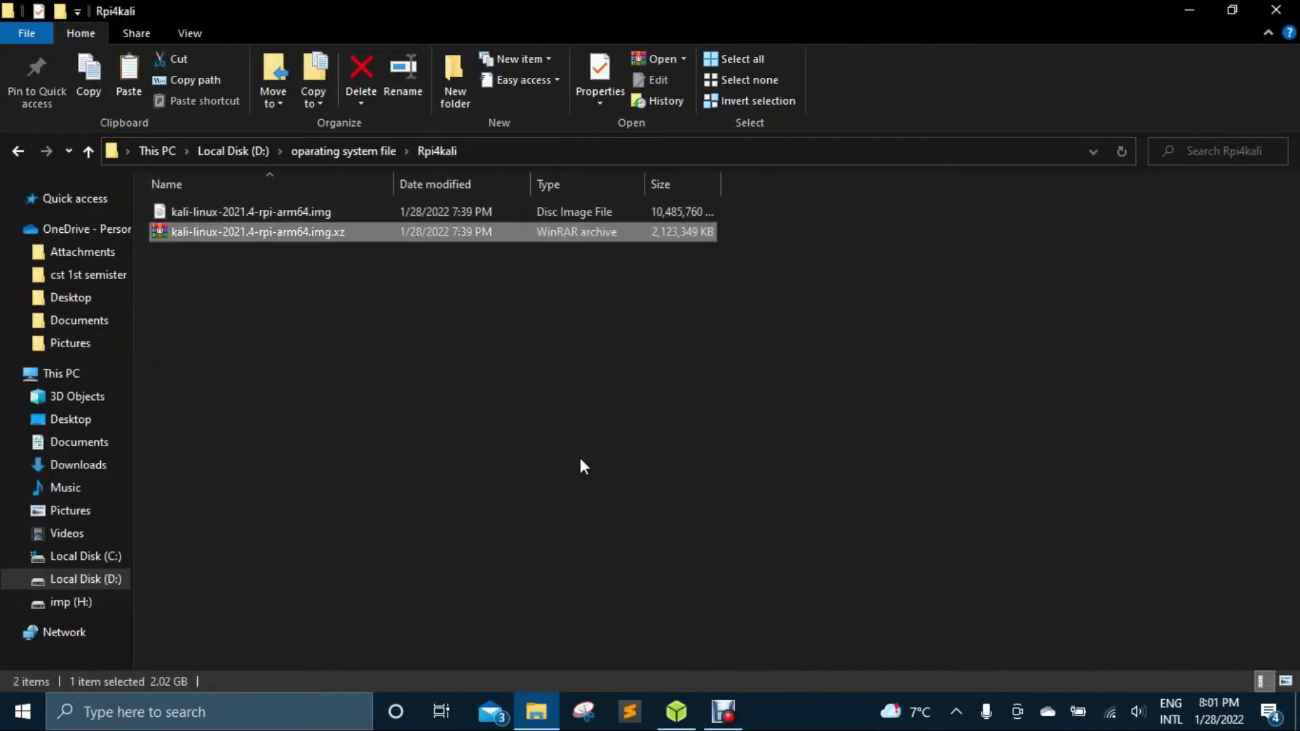
left_click(680, 719)
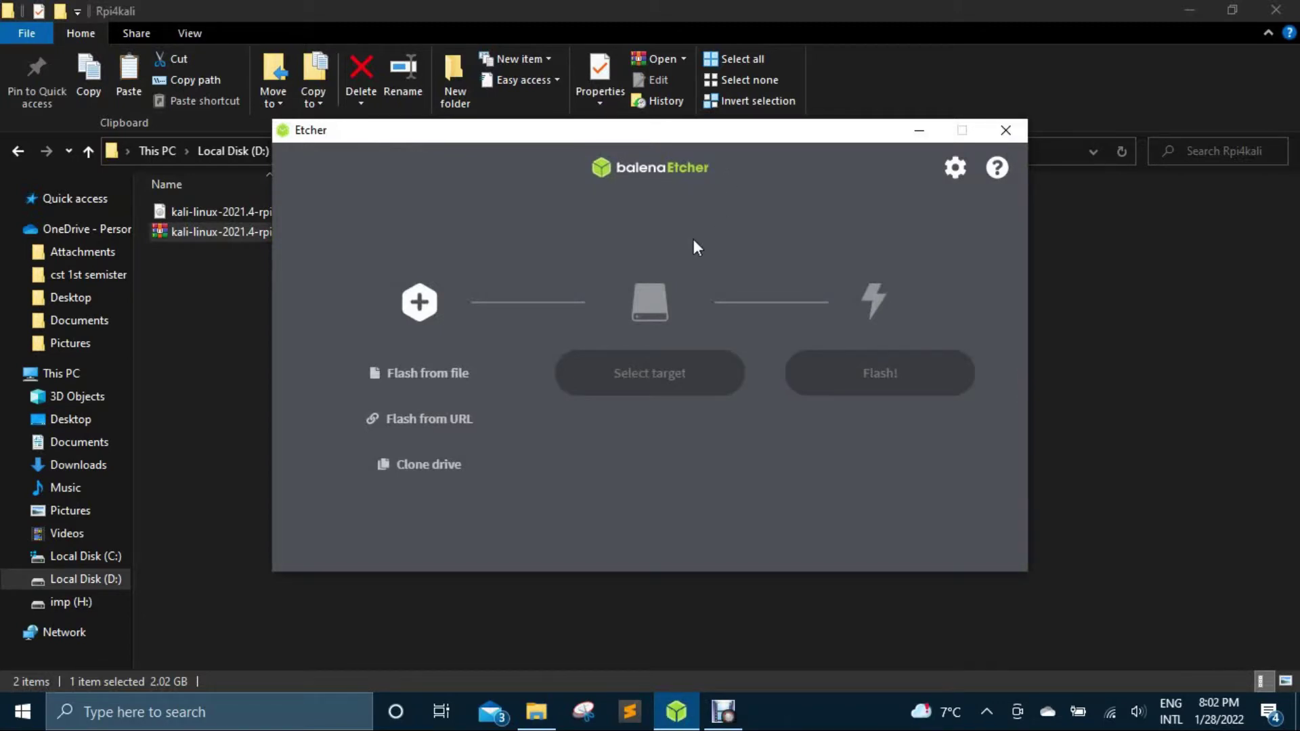
Load kali-linux-2021.4-rpi-arm64.img (10.7 GB) as the flash source
left_click(429, 375)
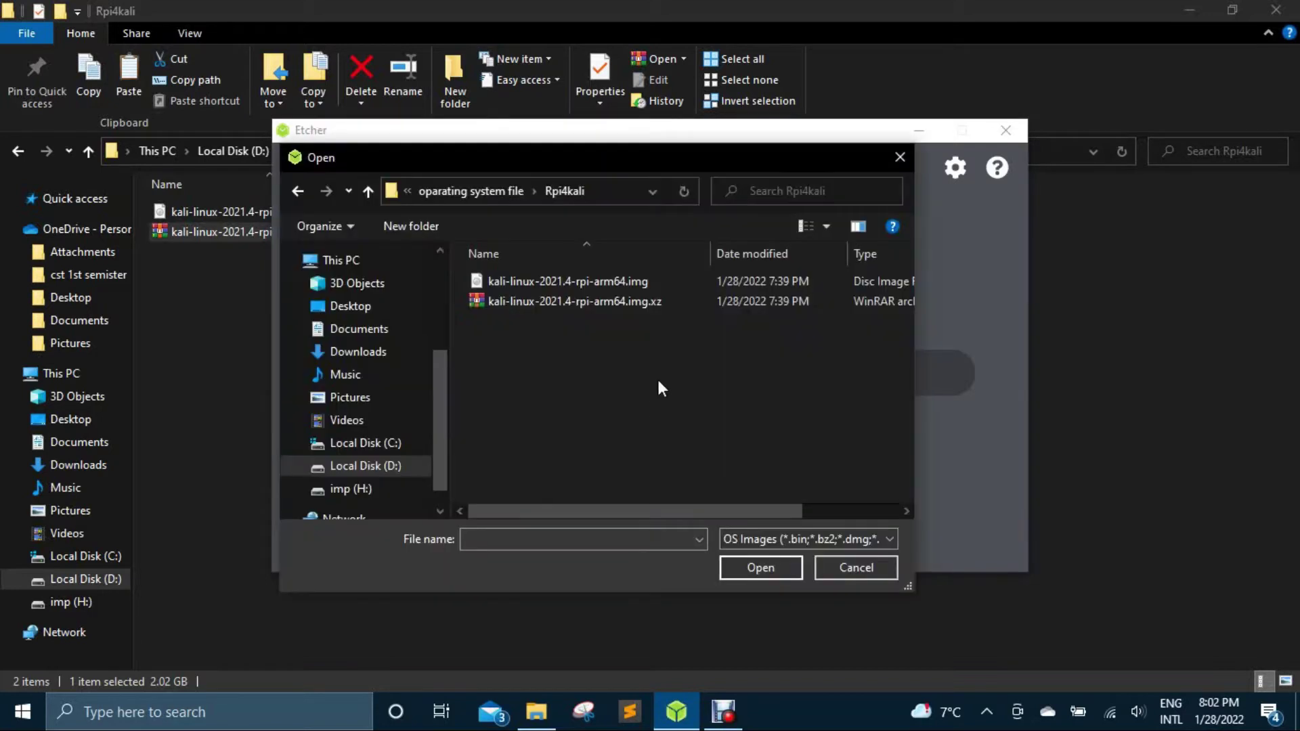
left_click(636, 281)
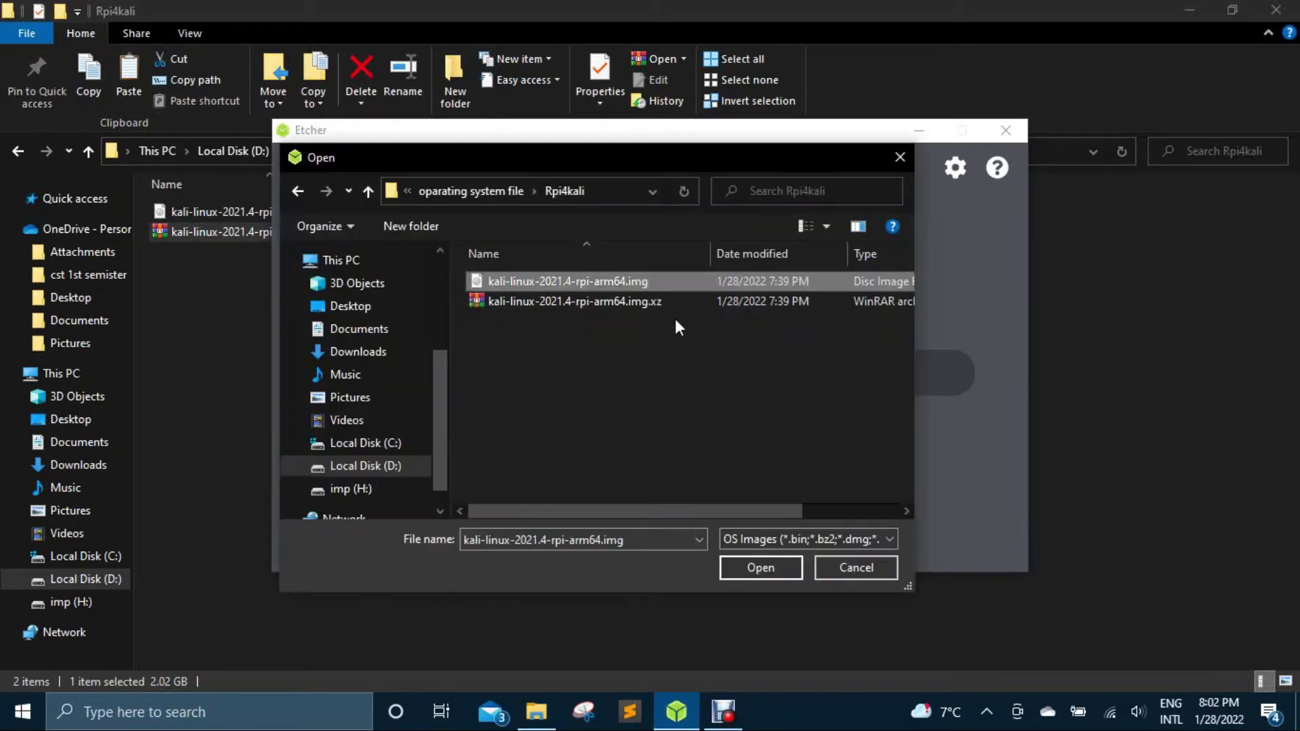
left_click(742, 567)
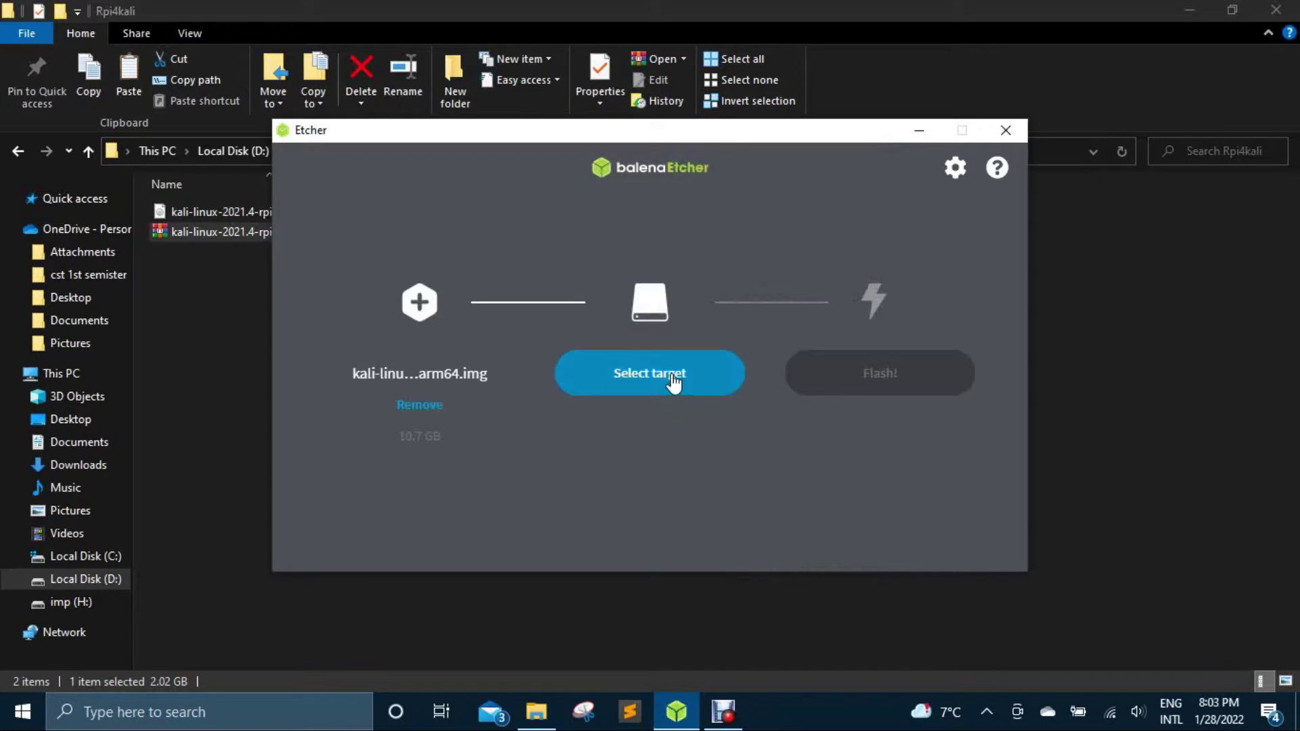
Pick the 63.9 GB Mass Storage Device USB Device as the flash target
left_click(672, 383)
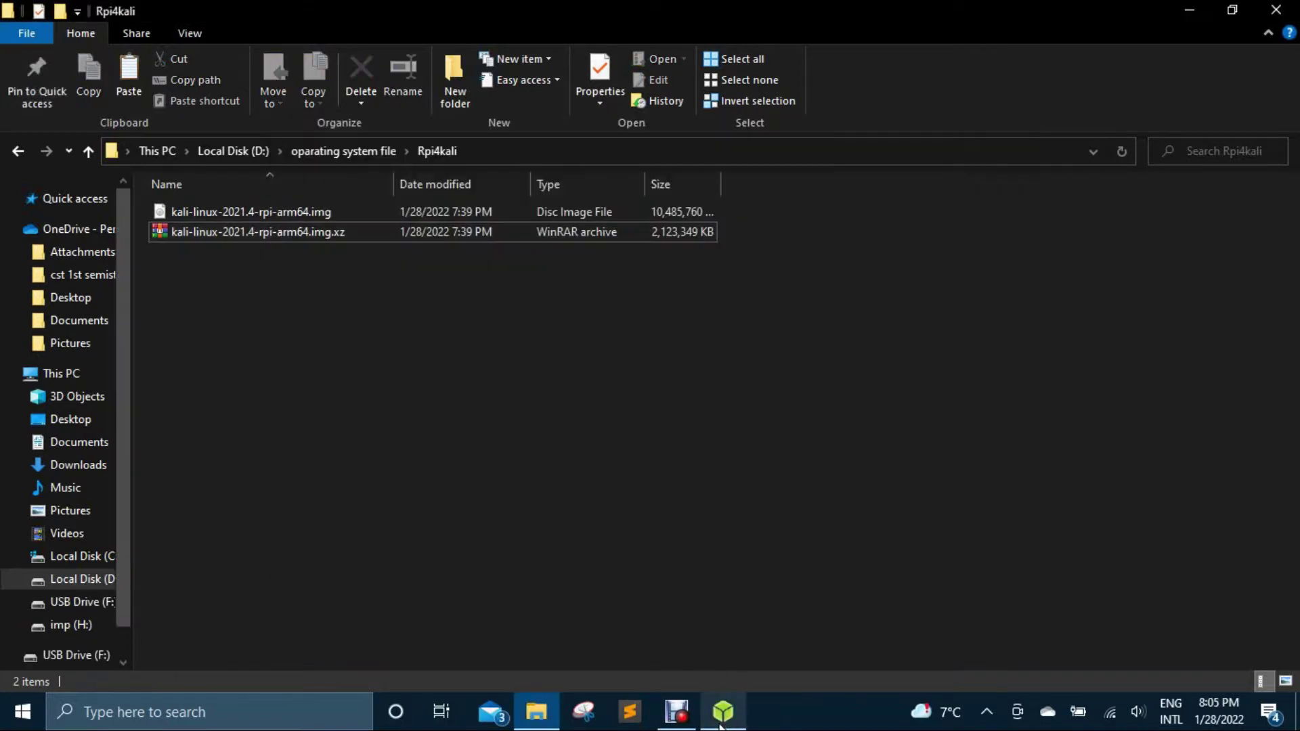
left_click(722, 717)
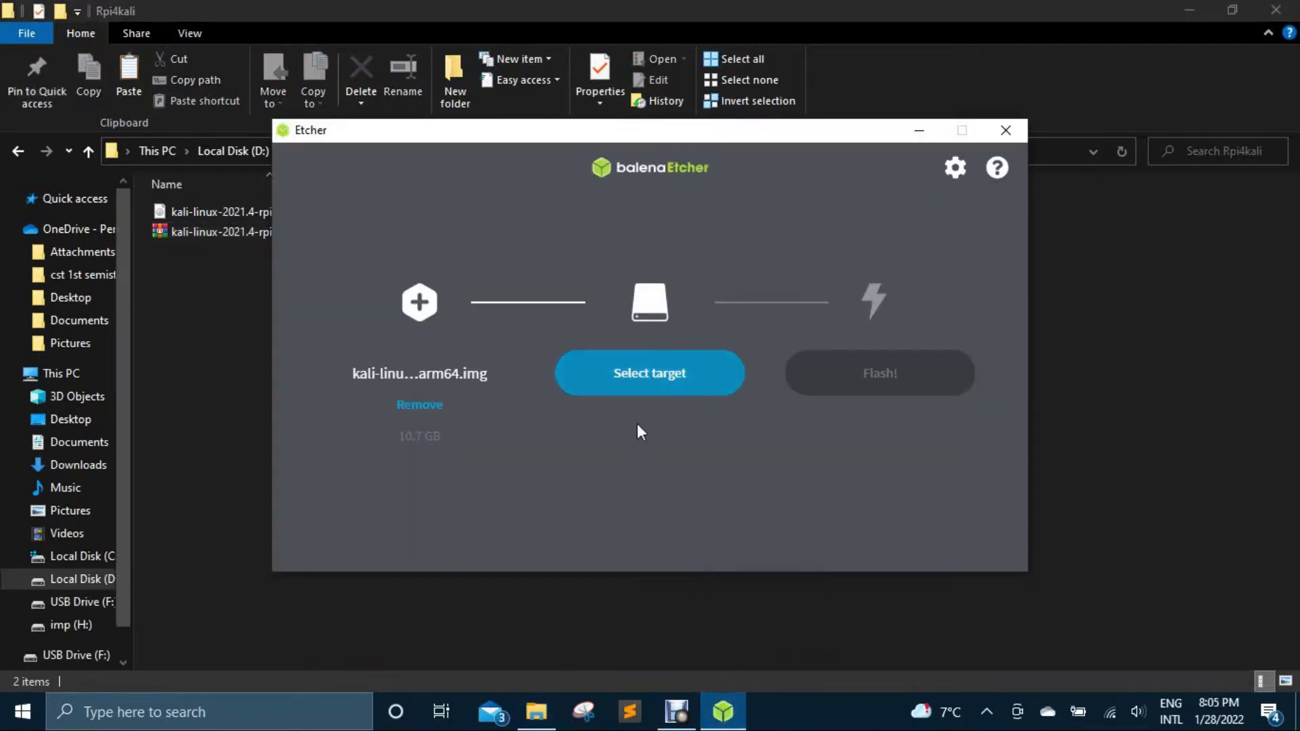
left_click(627, 391)
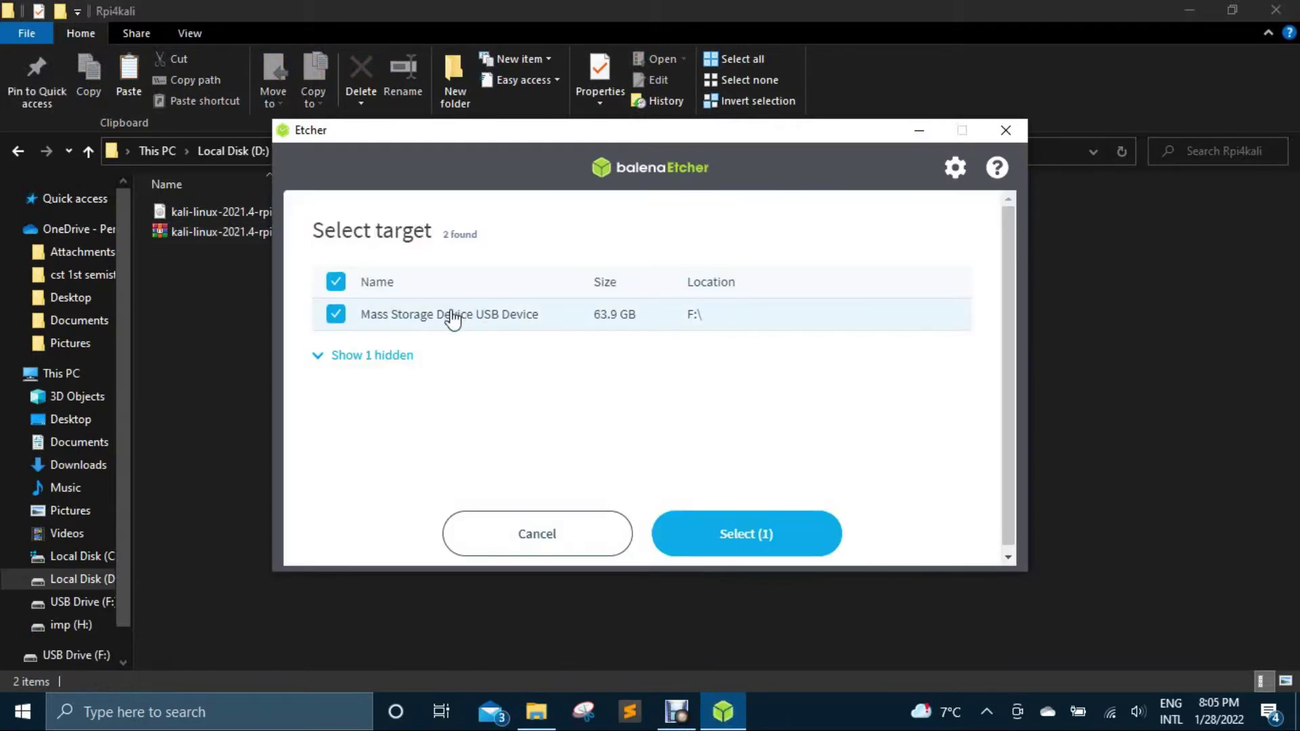
Flash the Kali image to the USB device (F:) until Flash Complete appears
left_click(754, 533)
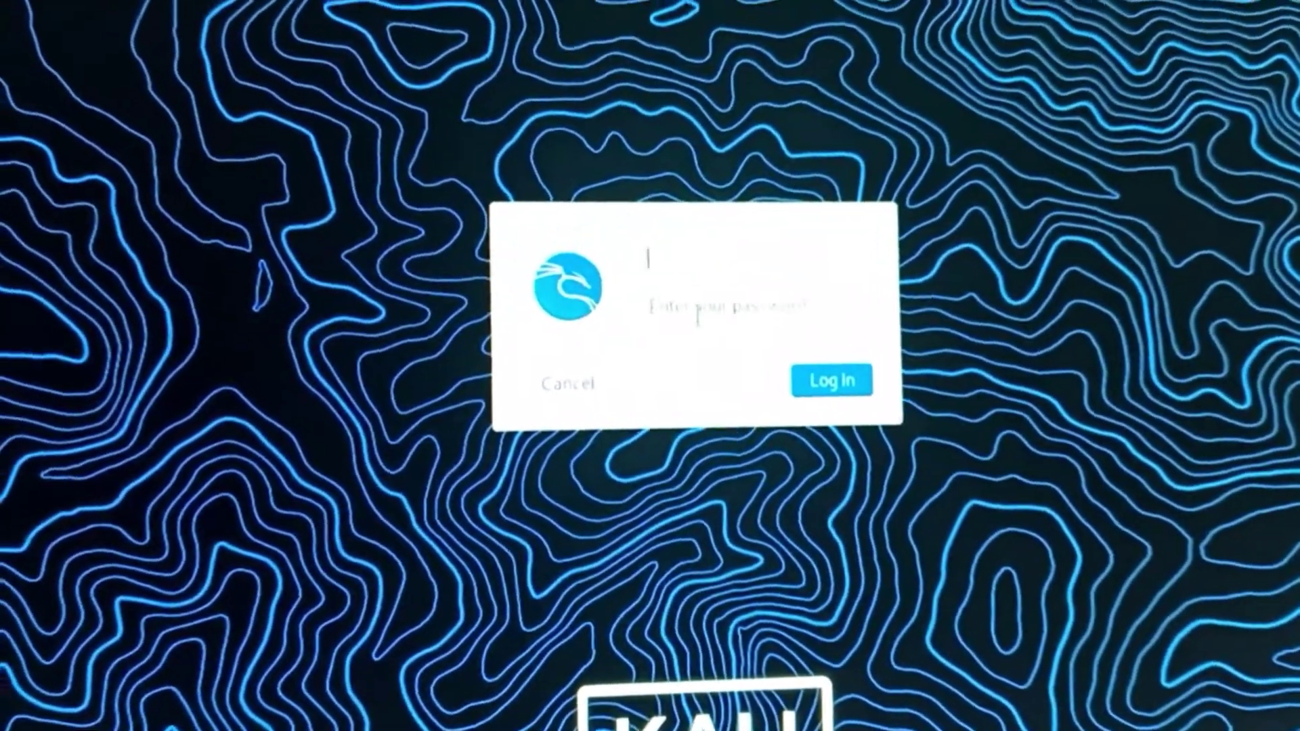
type("k")
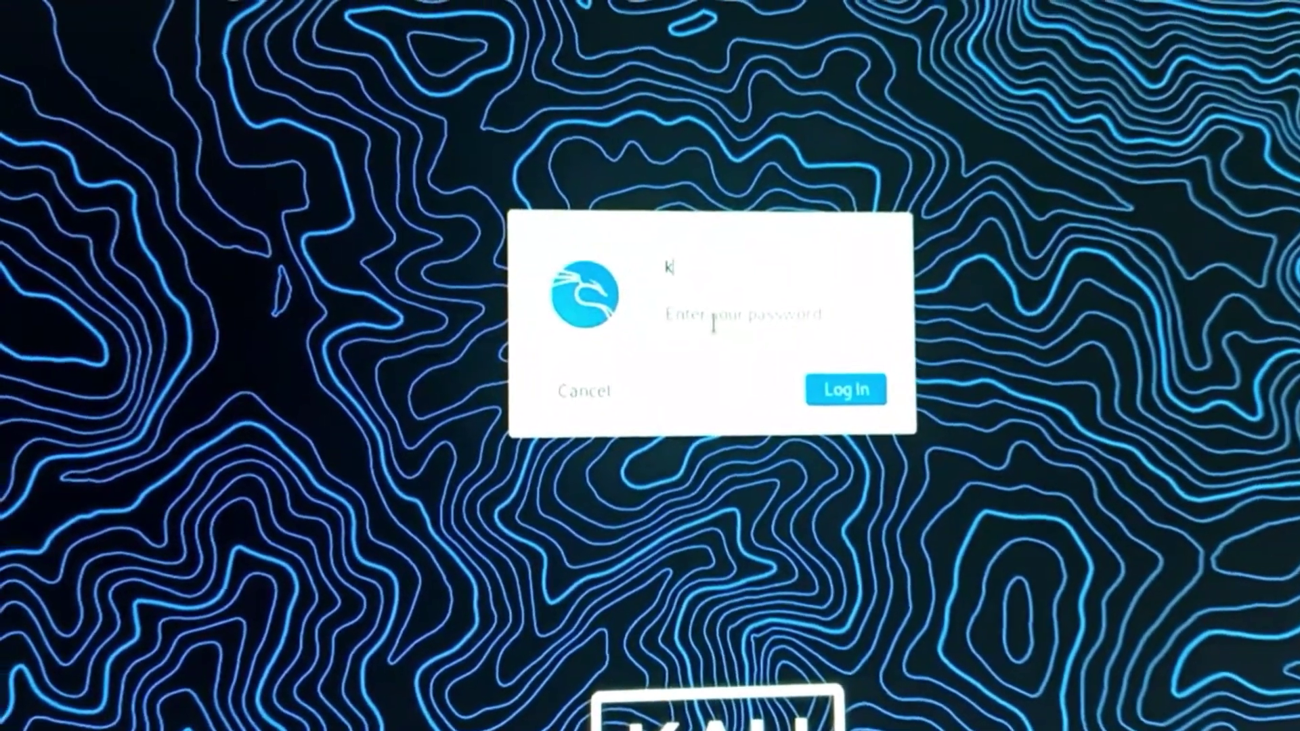
type("al")
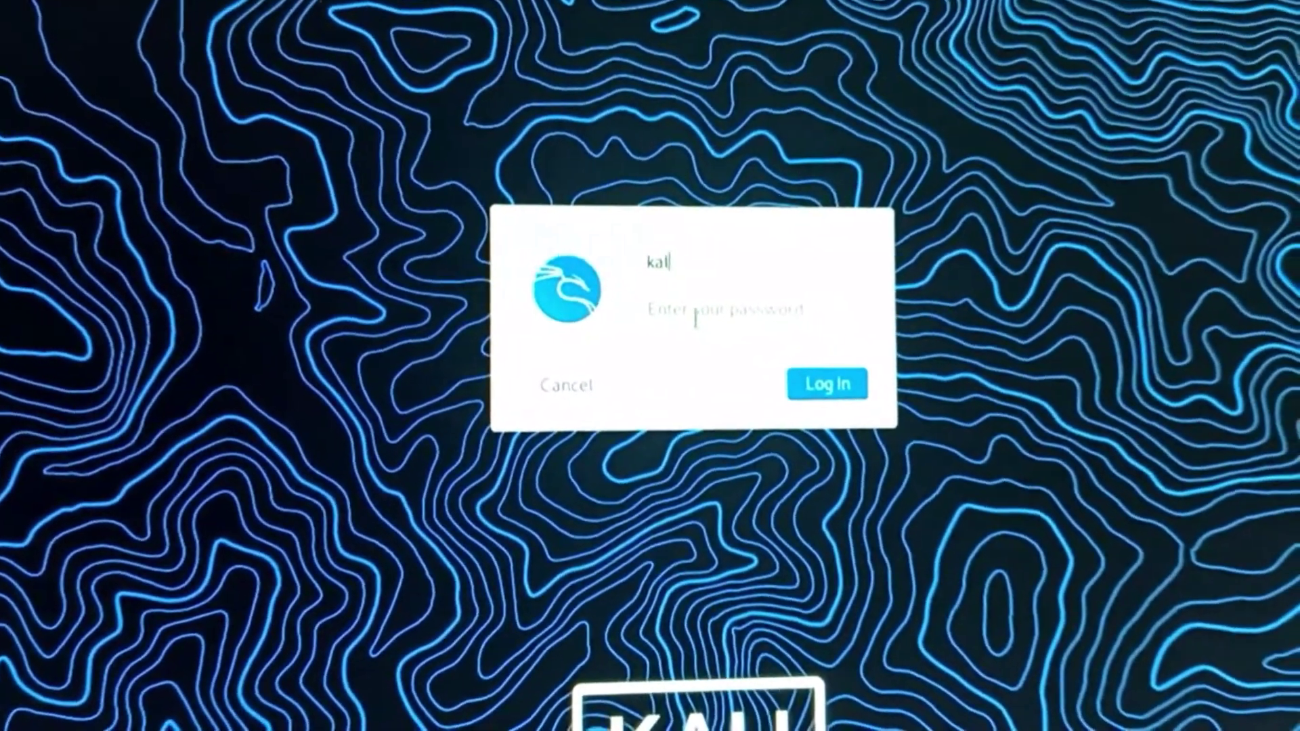
type("i")
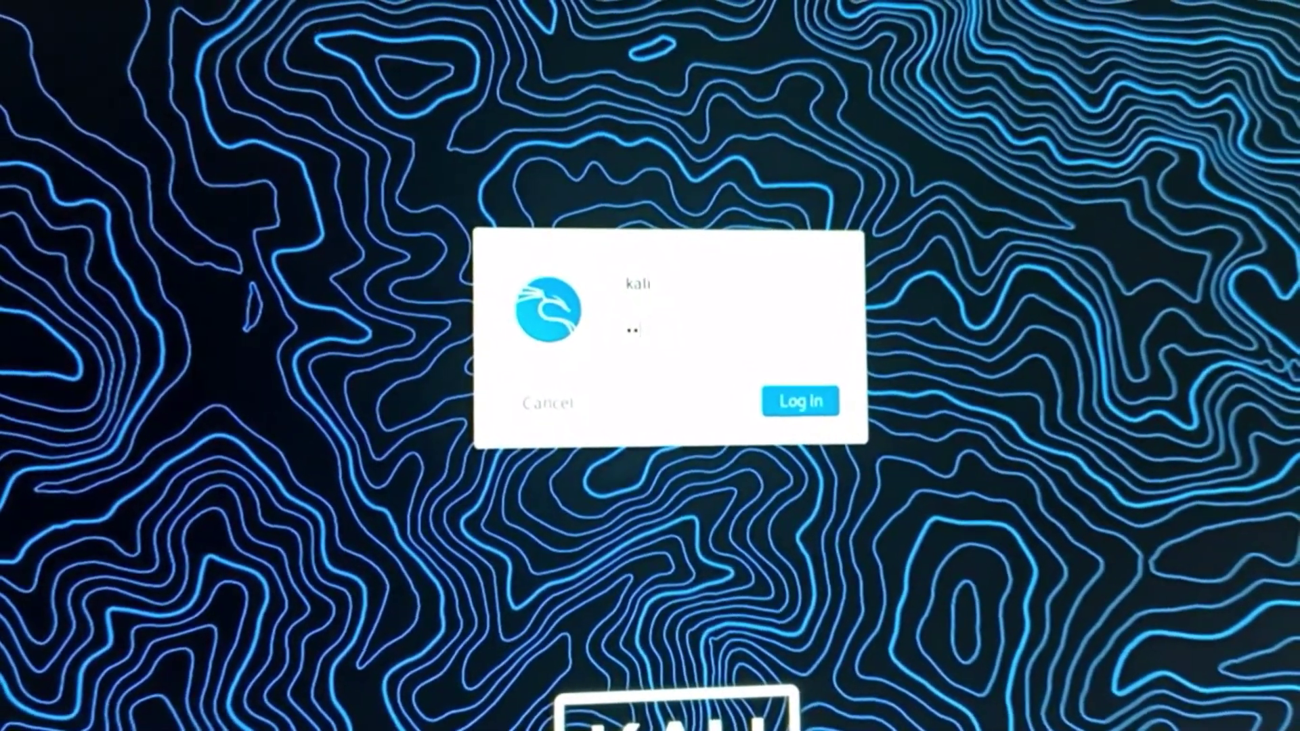
type("li")
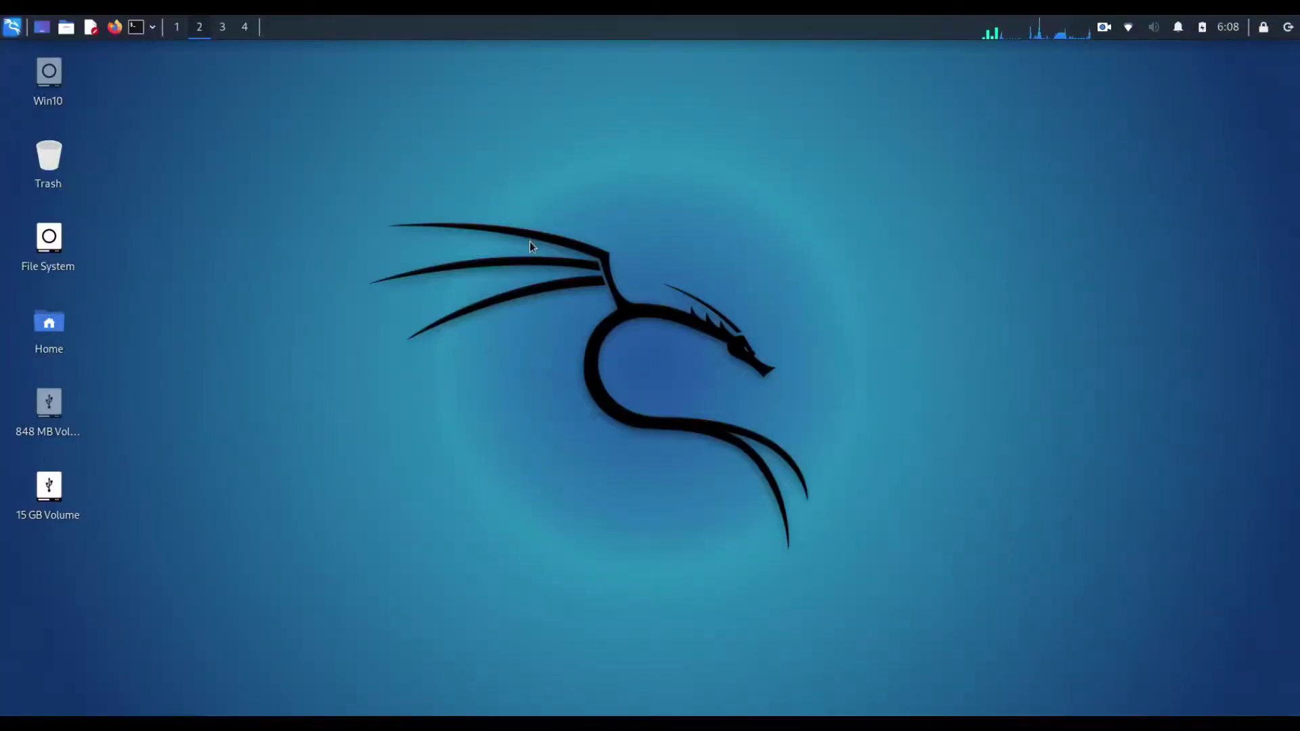
Try the Whisker menu and a terminal, close them, and finish the screen recording
left_click(1103, 31)
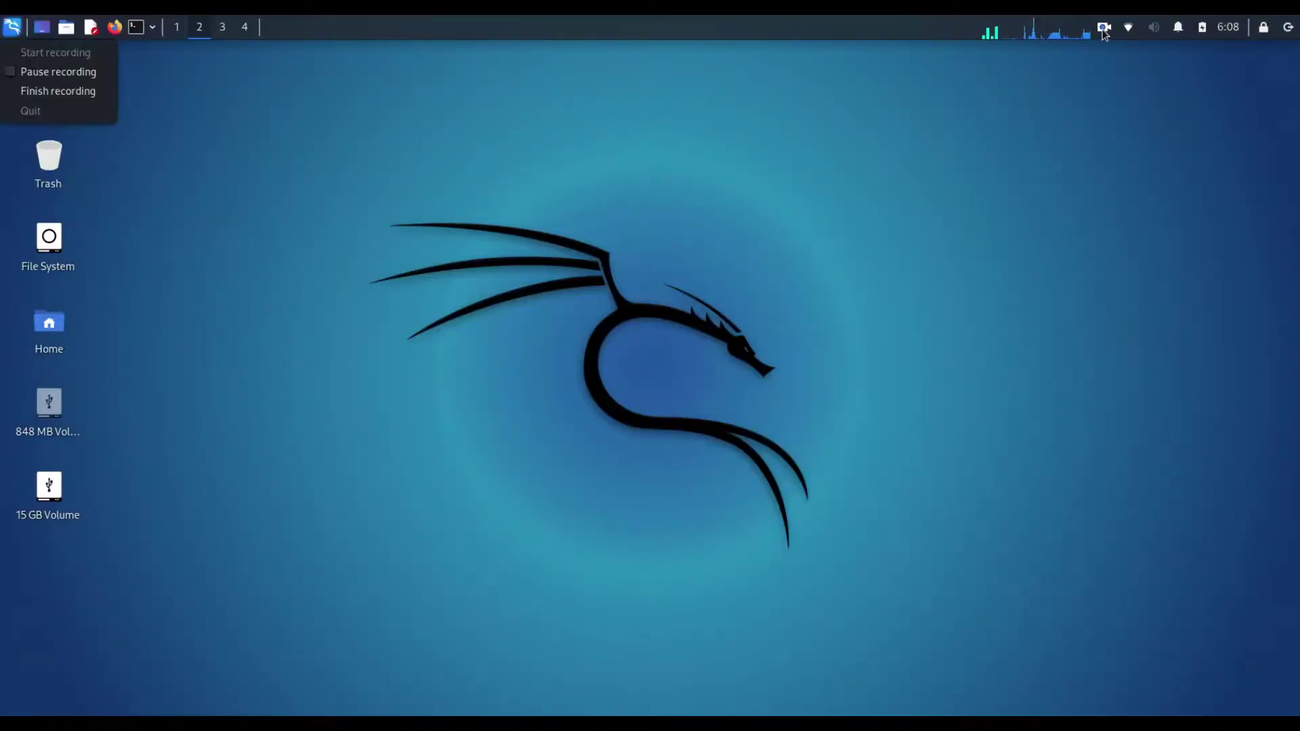
left_click(329, 177)
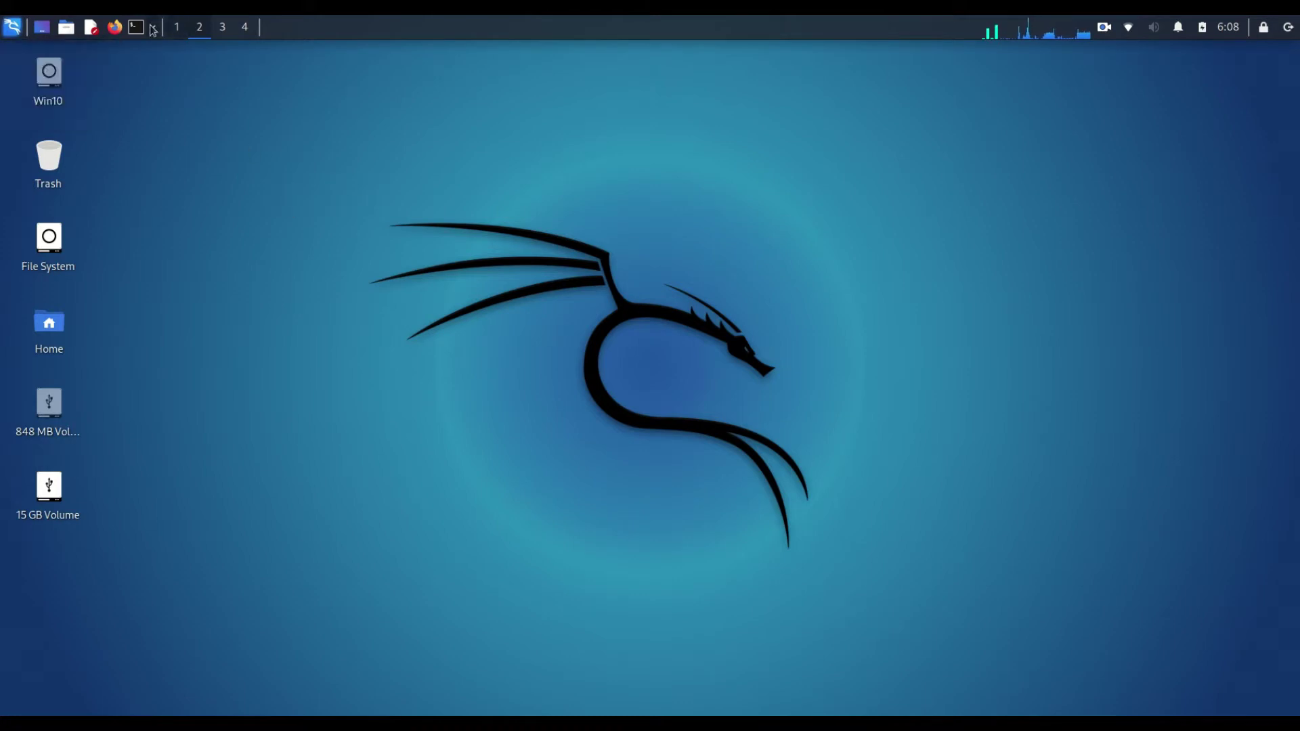
left_click(13, 30)
mouse_move(72, 173)
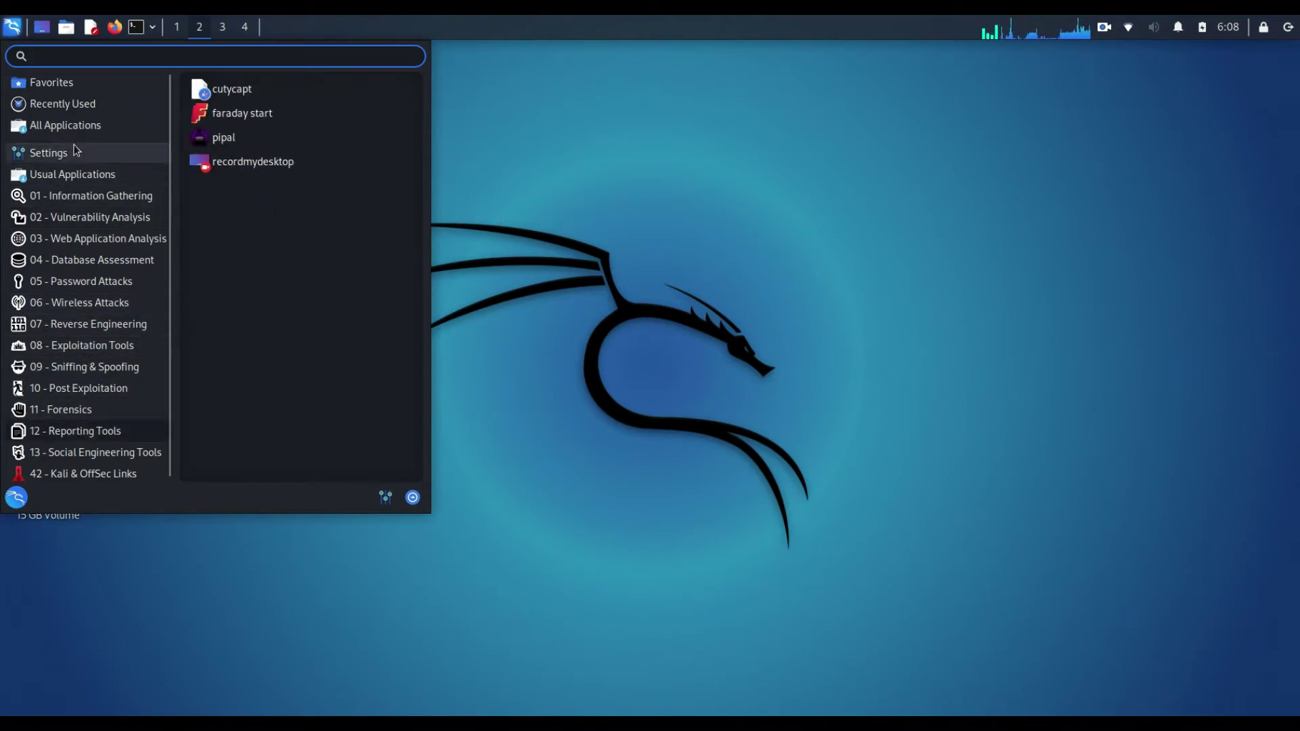
left_click(560, 125)
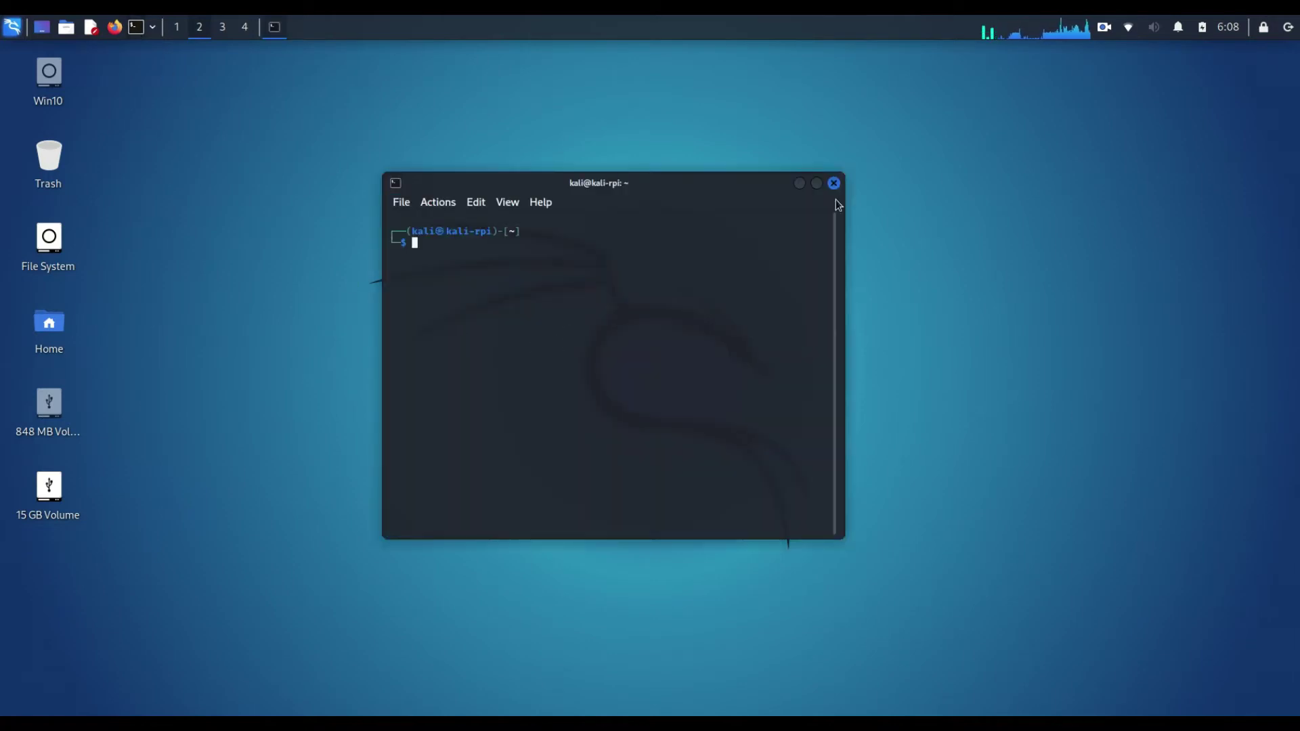
left_click(835, 184)
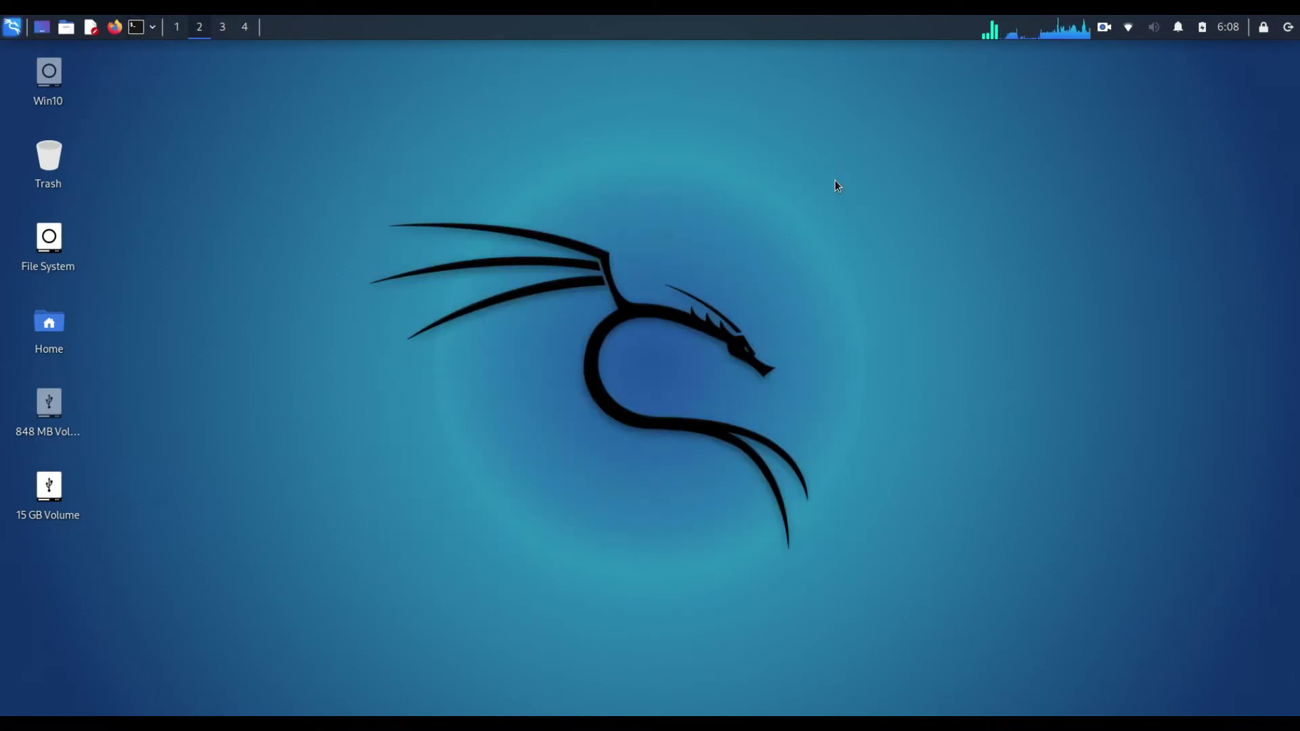
left_click(1105, 28)
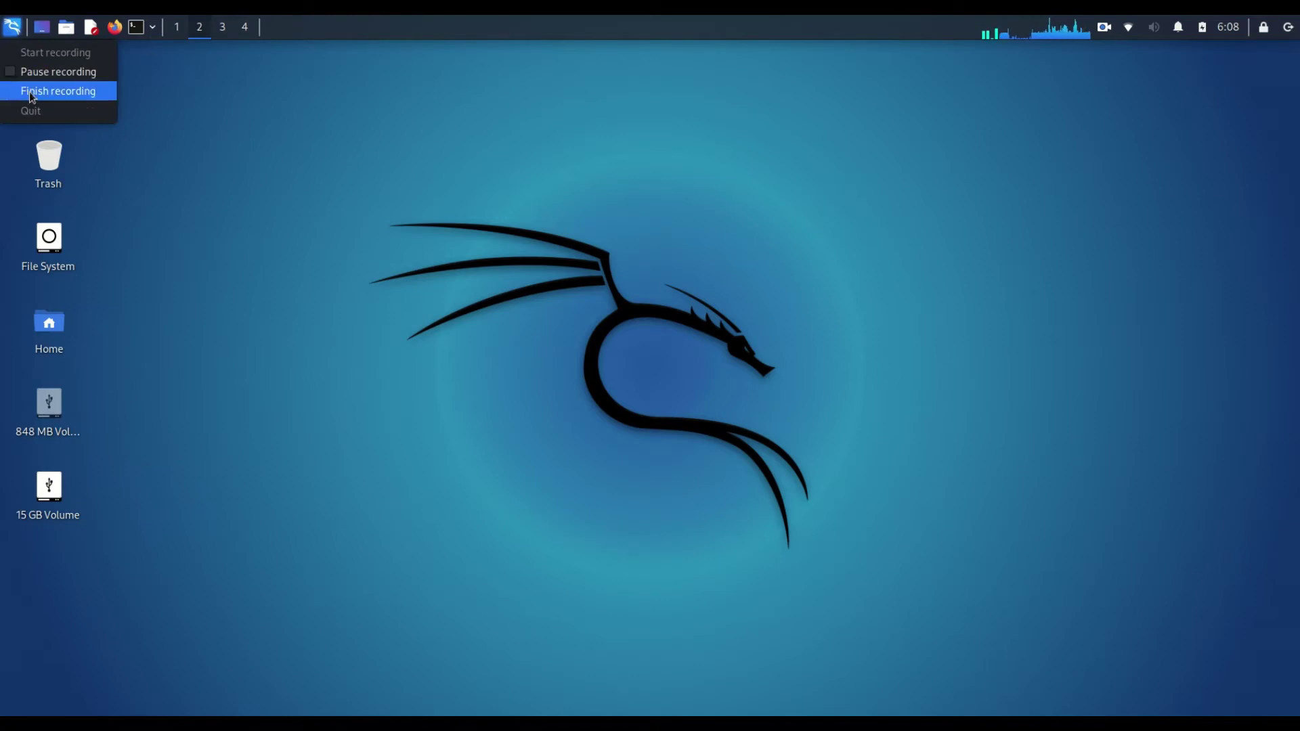